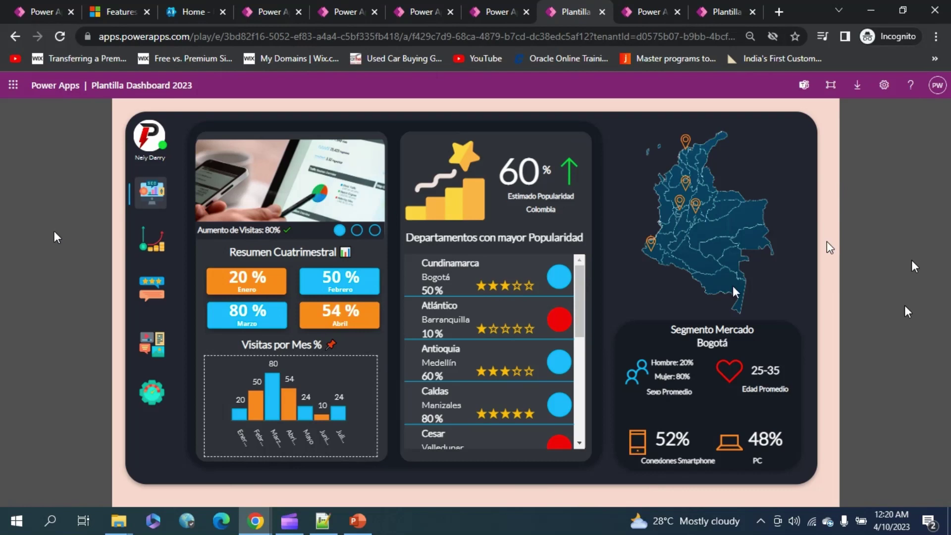
Open the app in the studio and view its Display settings for Scale to fit and Lock aspect ratio.
click(630, 15)
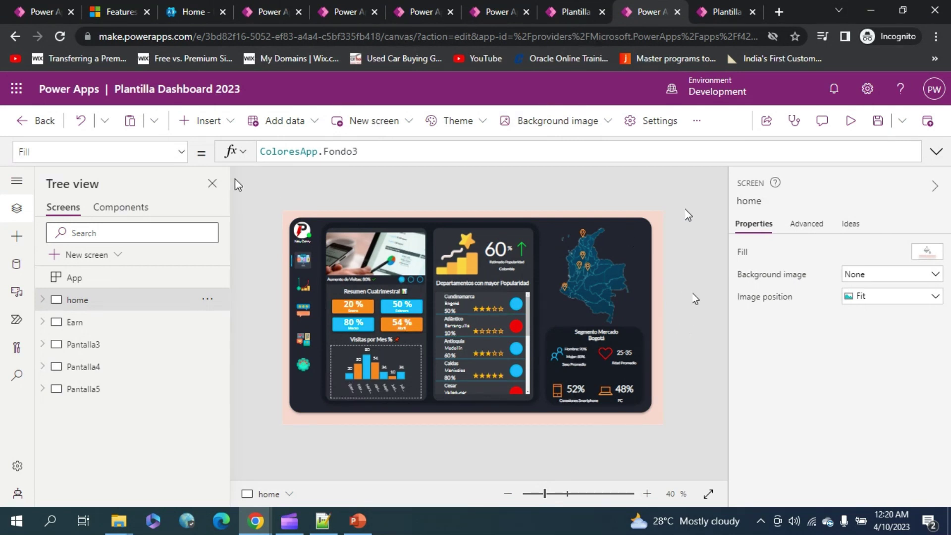
click(648, 123)
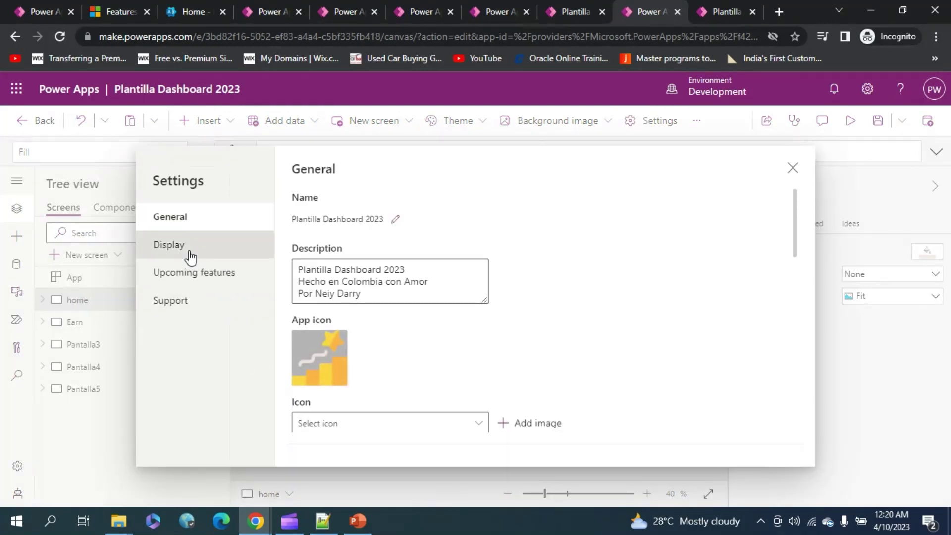
click(170, 244)
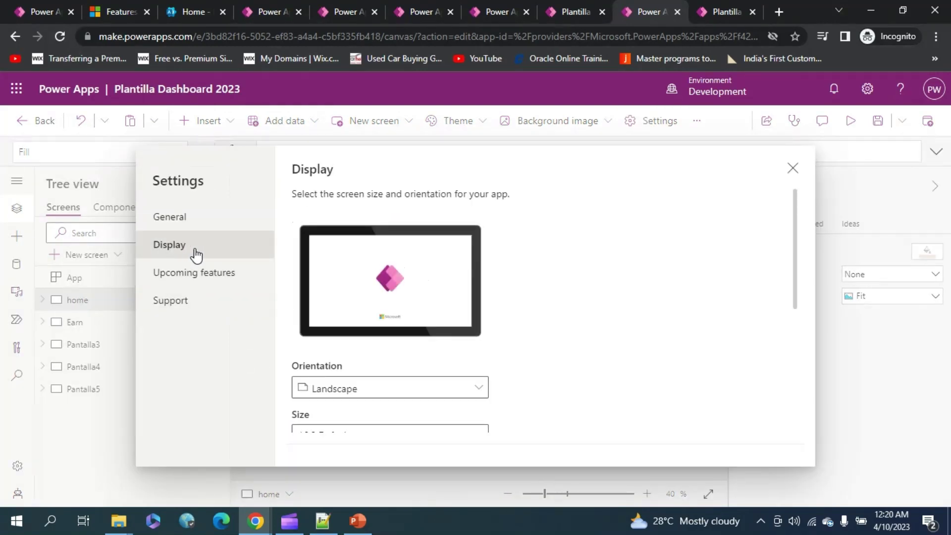
scroll(605, 303, down, 3)
scroll(605, 304, down, 2)
scroll(454, 327, up, 2)
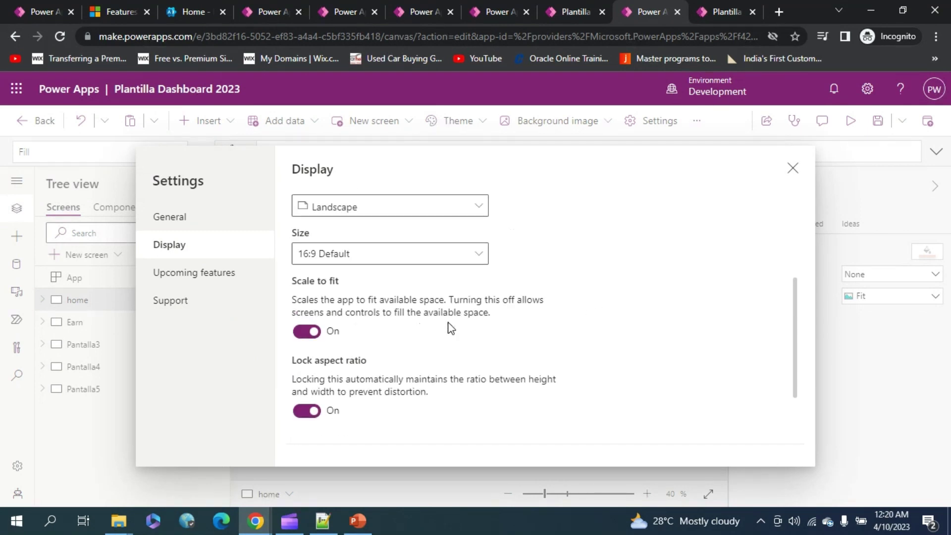
scroll(450, 327, down, 2)
scroll(450, 327, up, 3)
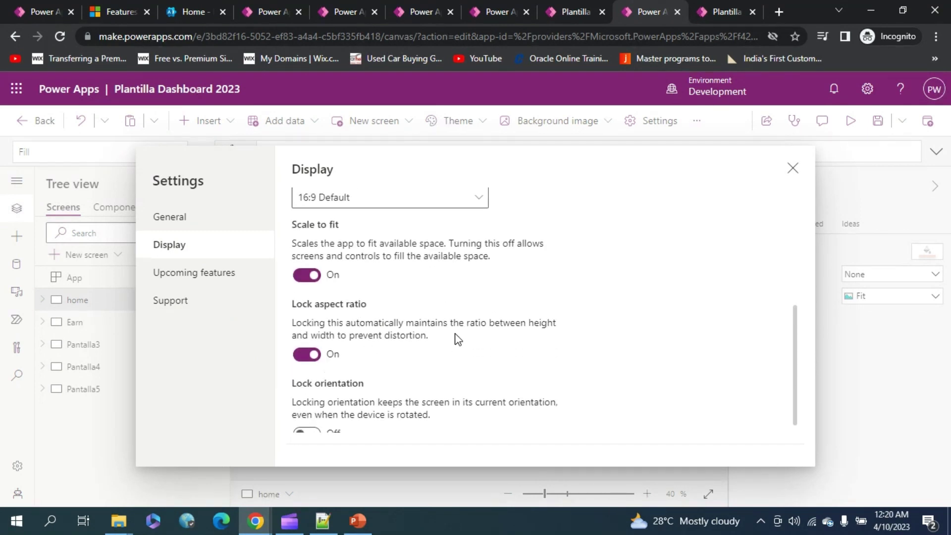
scroll(456, 340, down, 3)
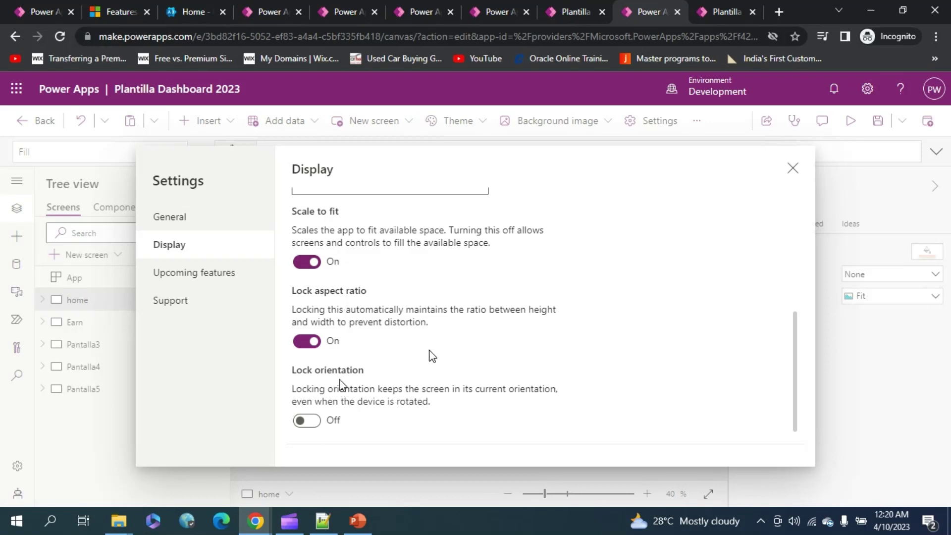
scroll(509, 244, up, 1)
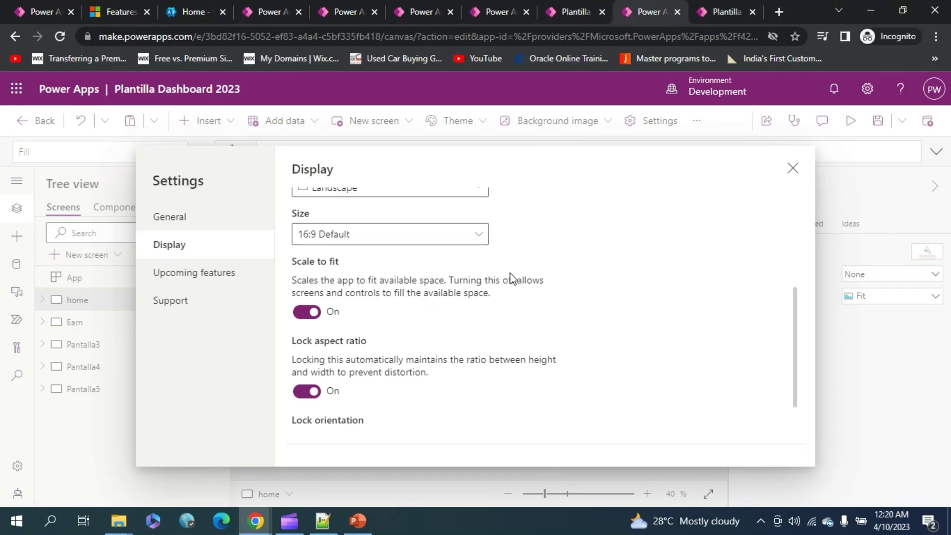
scroll(509, 253, down, 1)
scroll(421, 330, up, 1)
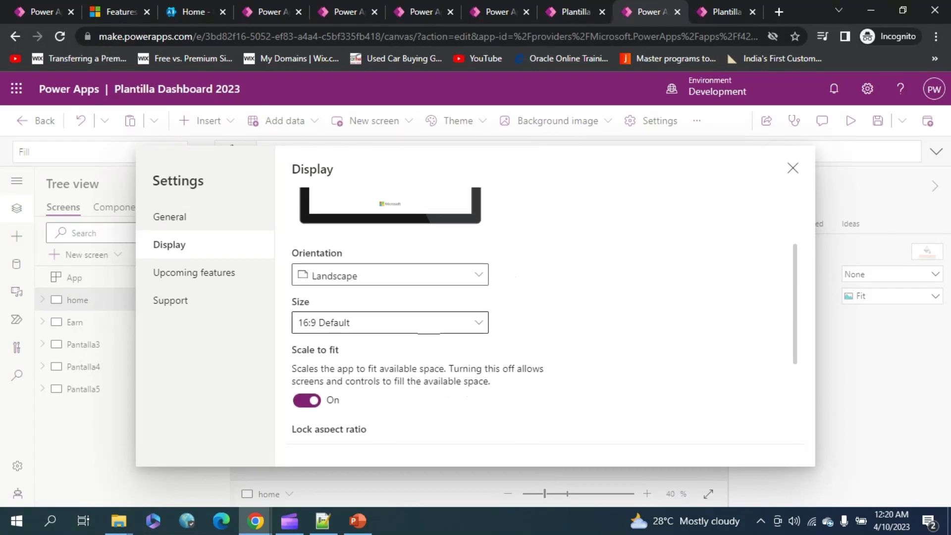
scroll(421, 330, down, 1)
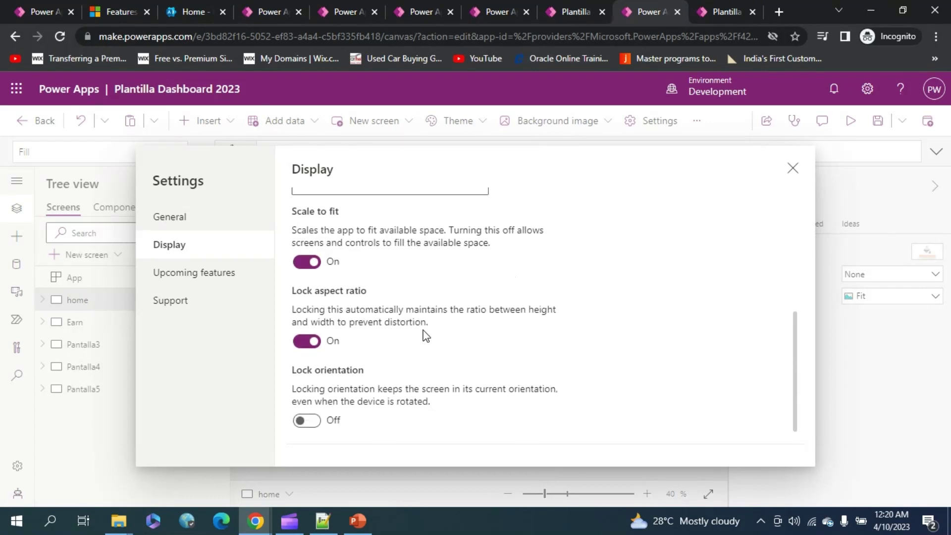
Switch Lock aspect ratio off and close the Settings dialog.
click(317, 342)
scroll(717, 351, up, 2)
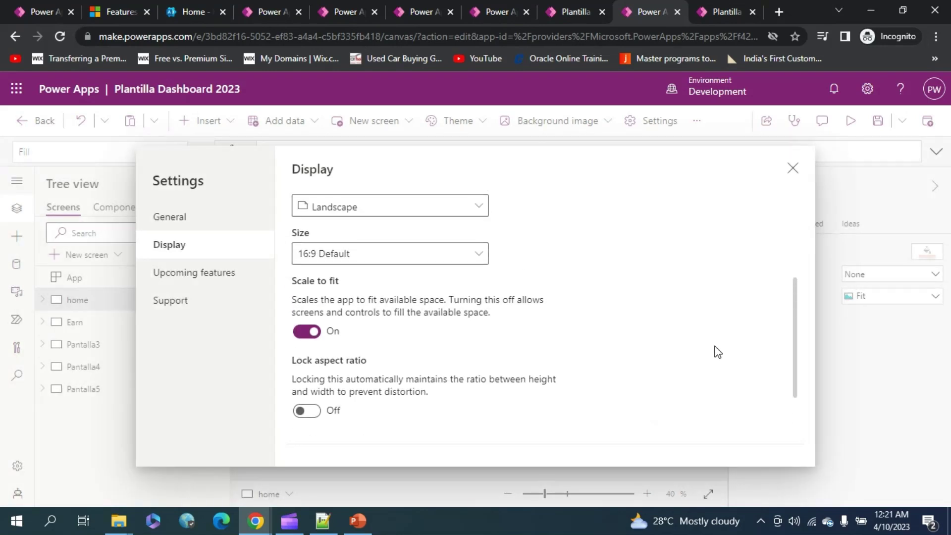
click(789, 173)
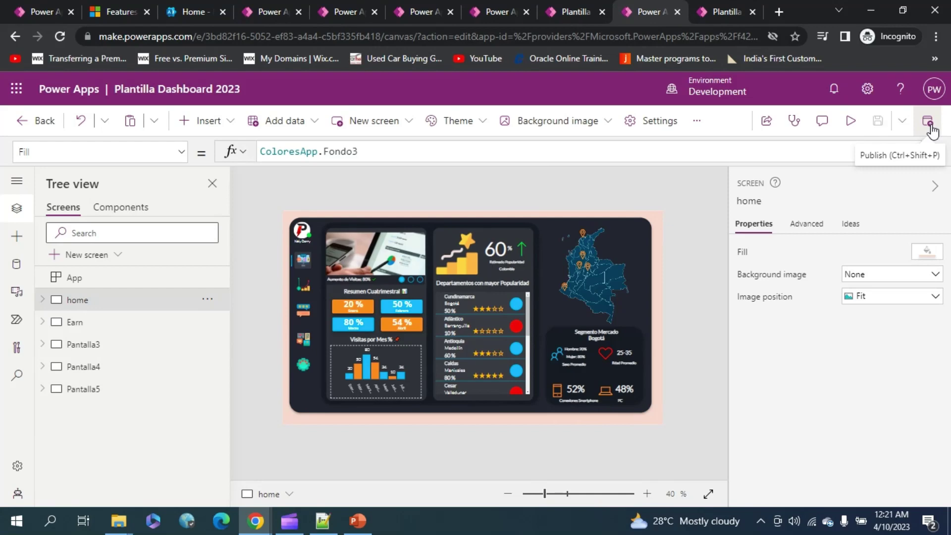
Publish this version of the dashboard app.
click(928, 121)
click(506, 408)
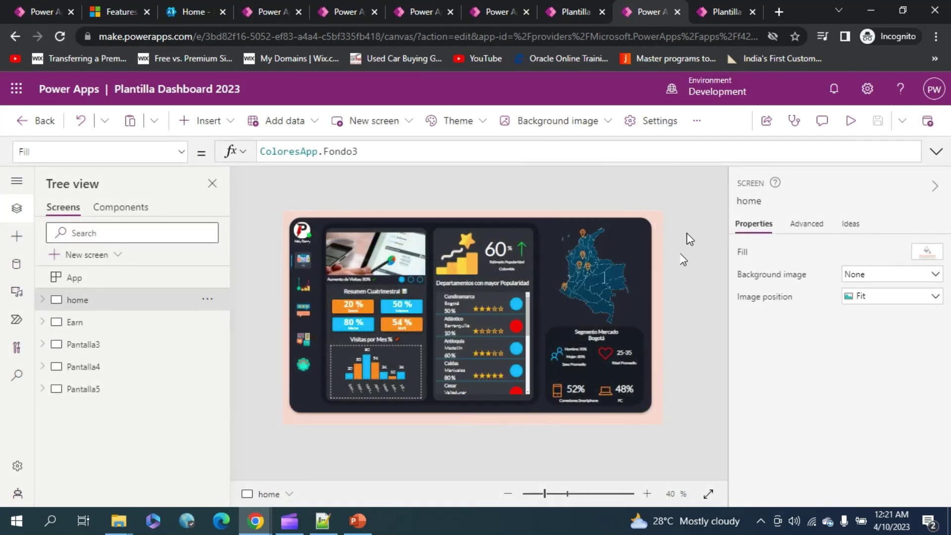
View Plantilla Dashboard 2023 playing full-width in its browser tab, without gray side bars.
click(716, 14)
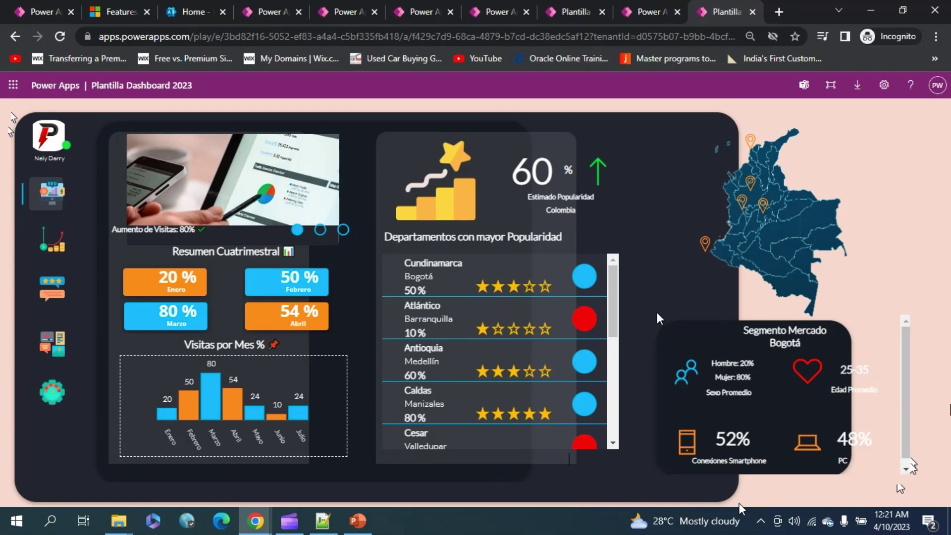
click(639, 12)
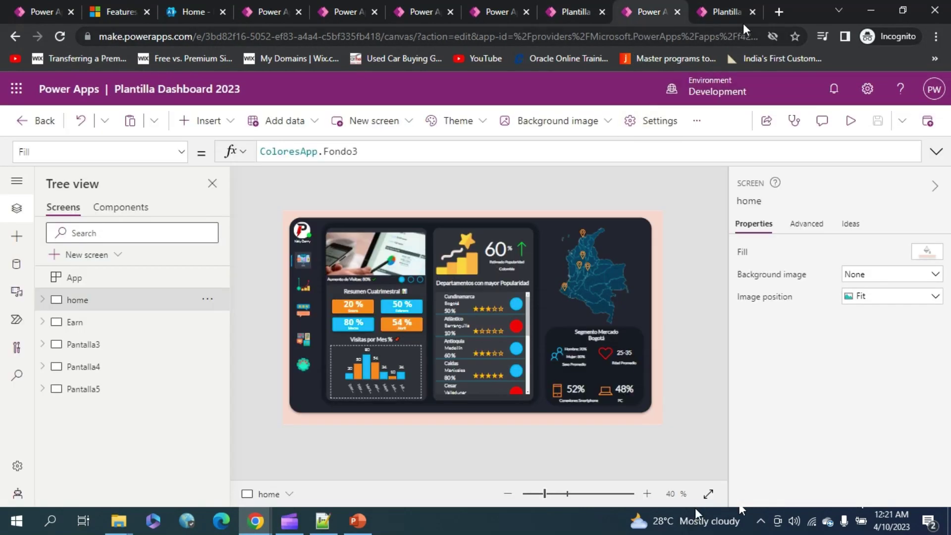
click(724, 11)
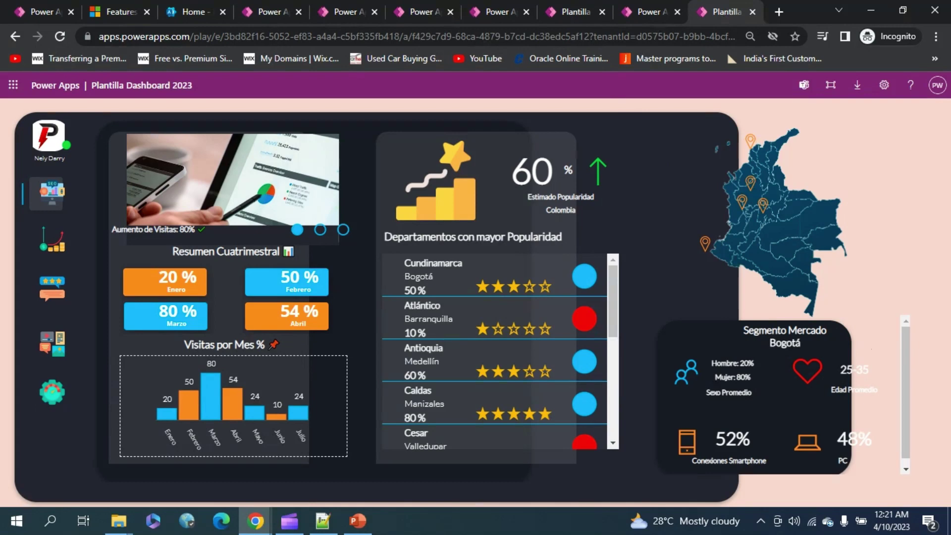
click(566, 17)
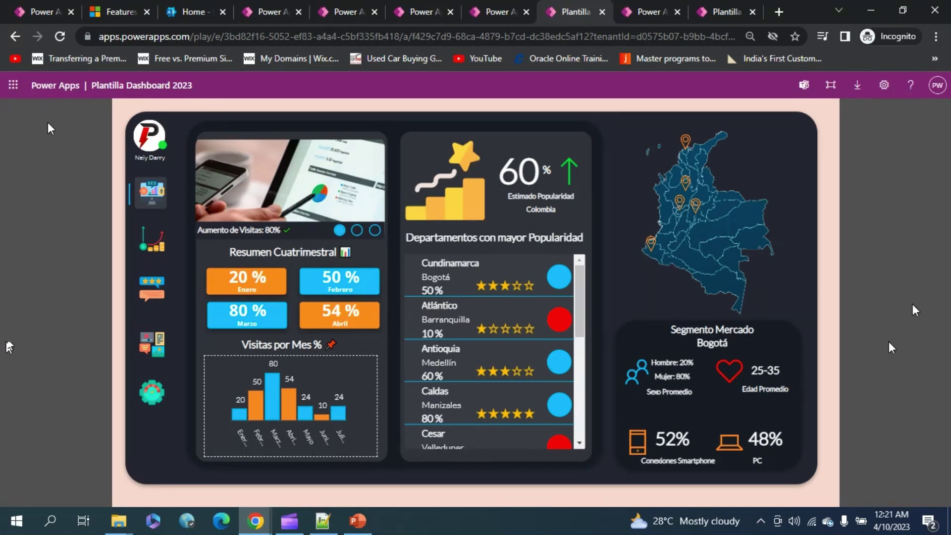
click(714, 12)
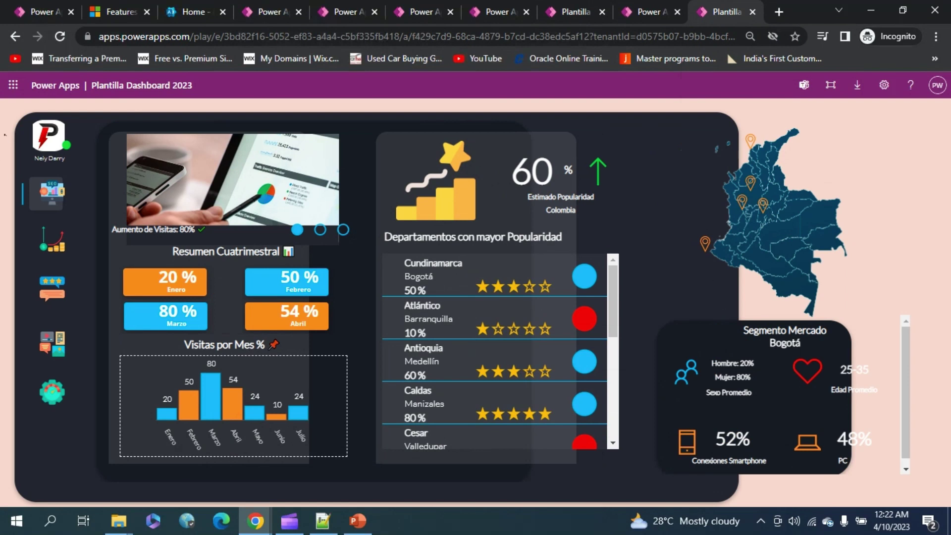